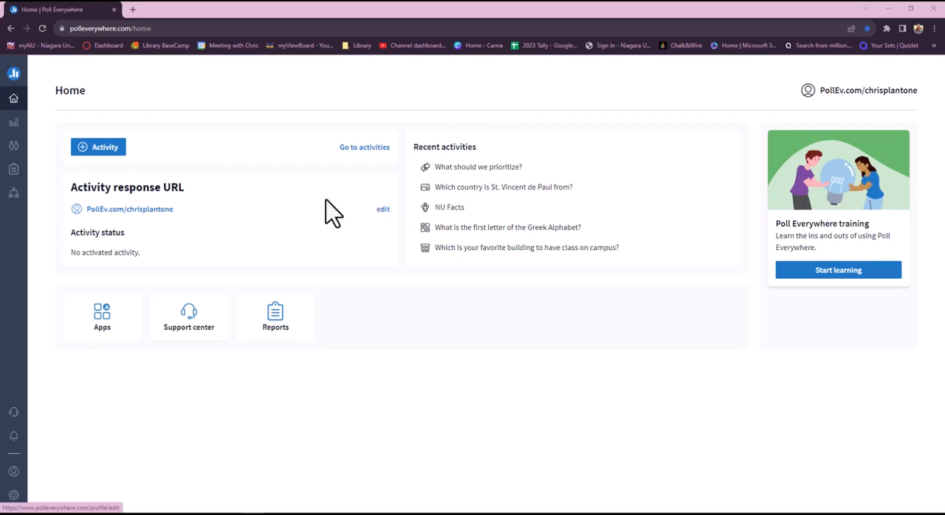
# Create a multiple-choice activity titled "Which is the main color for Niagara University?" with the options Purple, Green, Blue and Yellow
pyautogui.click(105, 152)
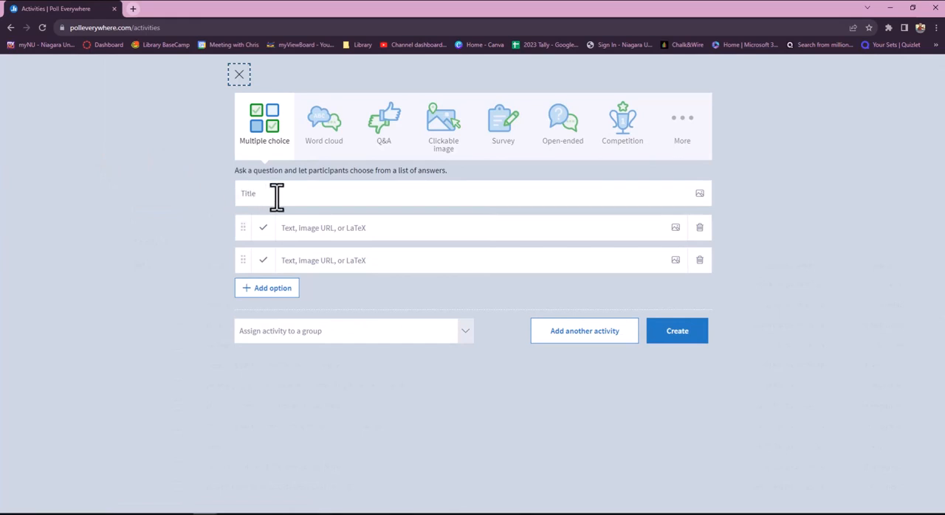
pyautogui.click(277, 195)
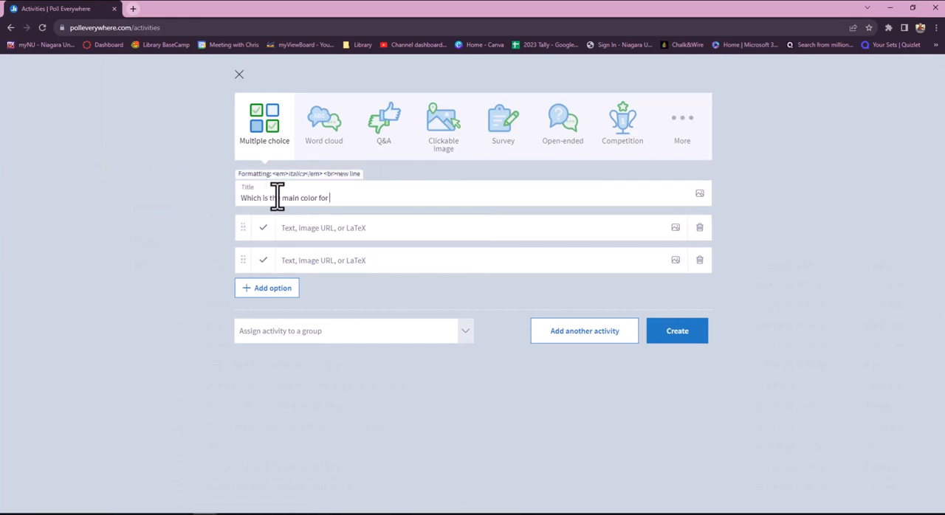
pyautogui.click(323, 229)
pyautogui.write('Purple')
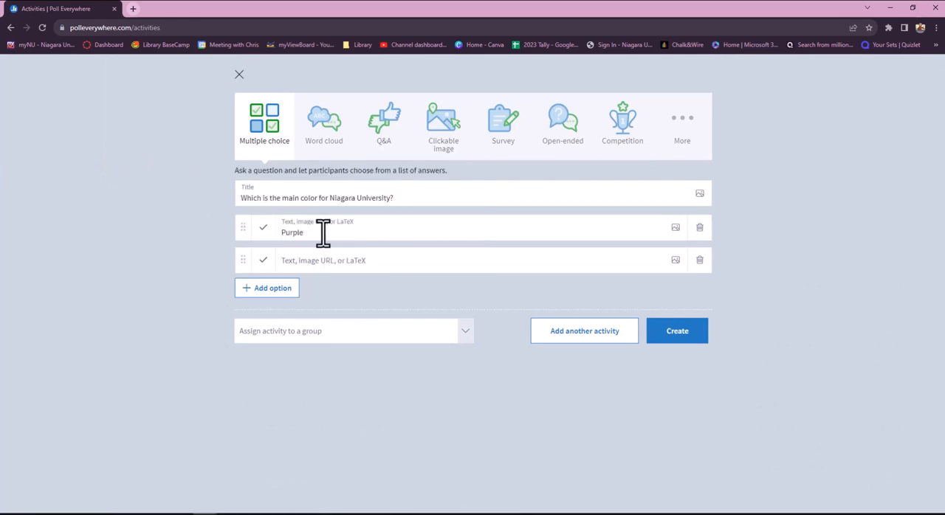
pyautogui.click(327, 263)
pyautogui.write('Green')
pyautogui.press('Return')
pyautogui.write('Blue')
pyautogui.click(295, 322)
pyautogui.write('Yellow')
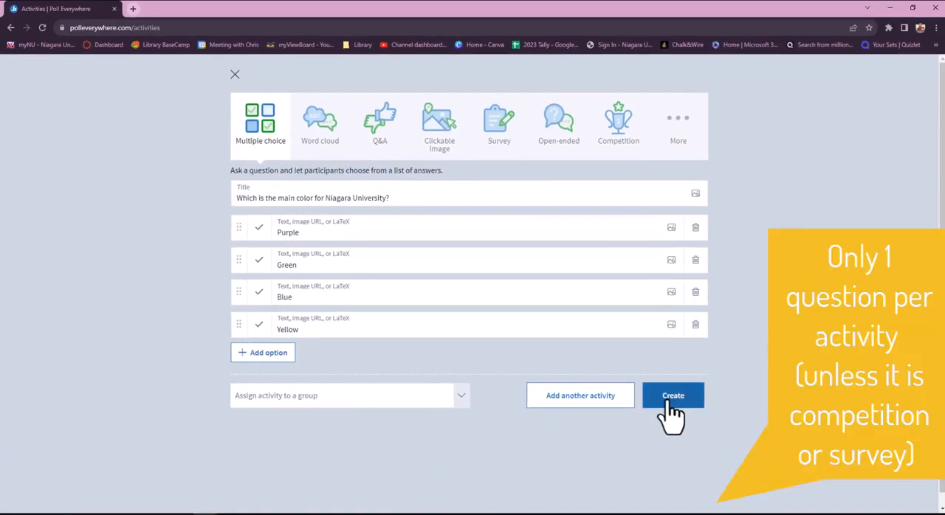
pyautogui.click(672, 402)
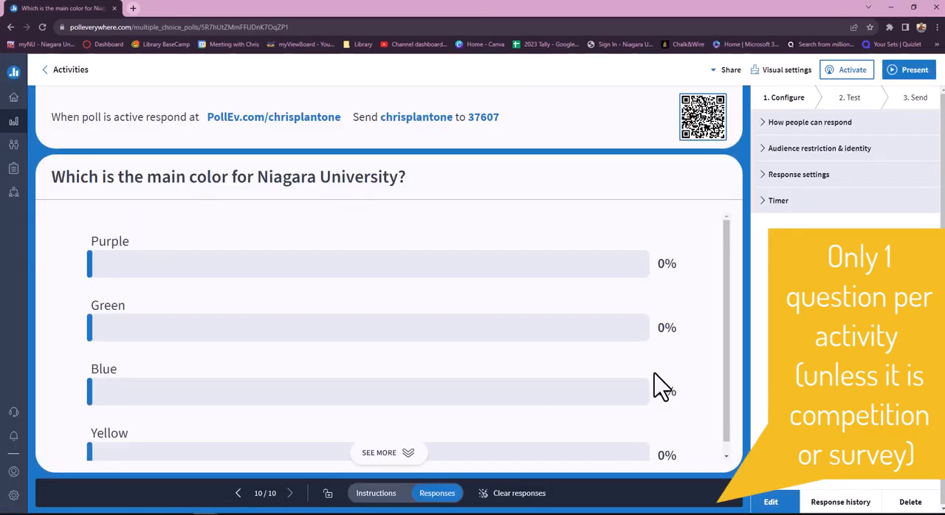
# Show the poll's instructions view, mark Purple as the correct answer, and check the correctness view after saving
pyautogui.click(386, 495)
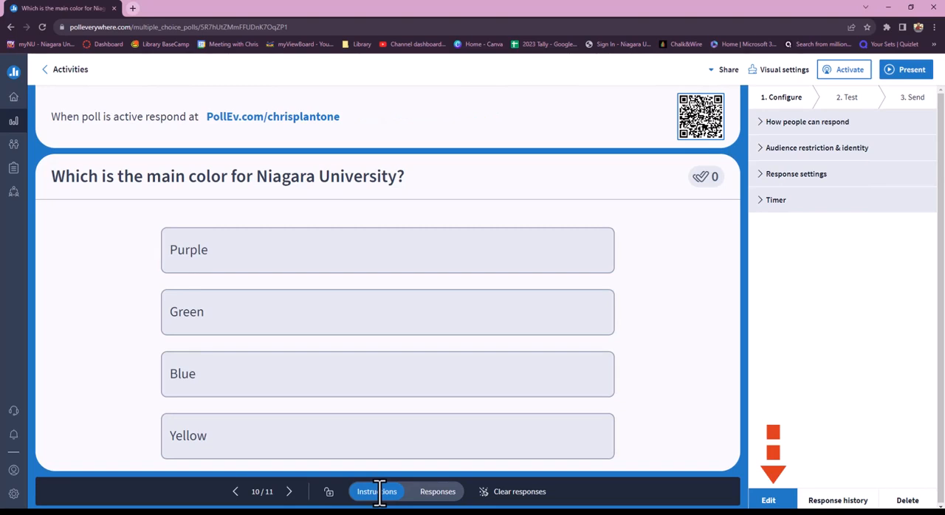
pyautogui.click(770, 501)
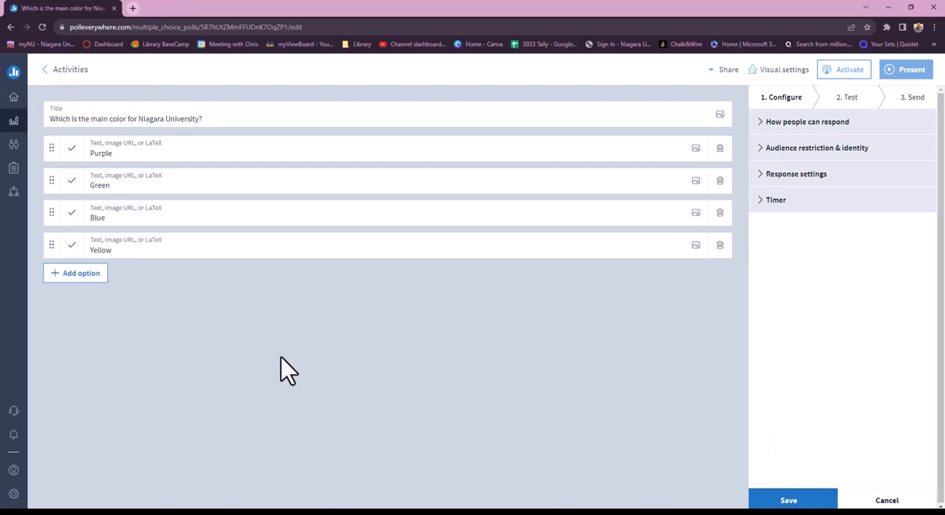
pyautogui.click(71, 147)
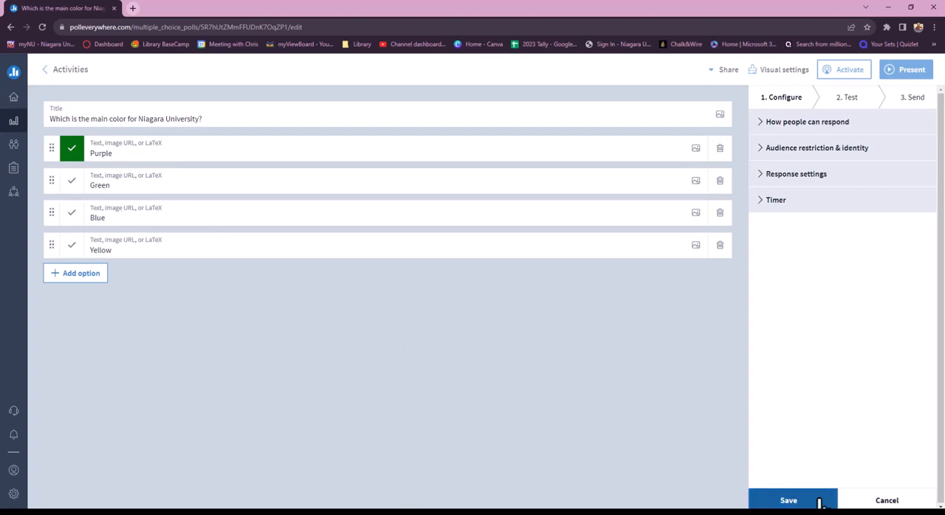
pyautogui.click(788, 501)
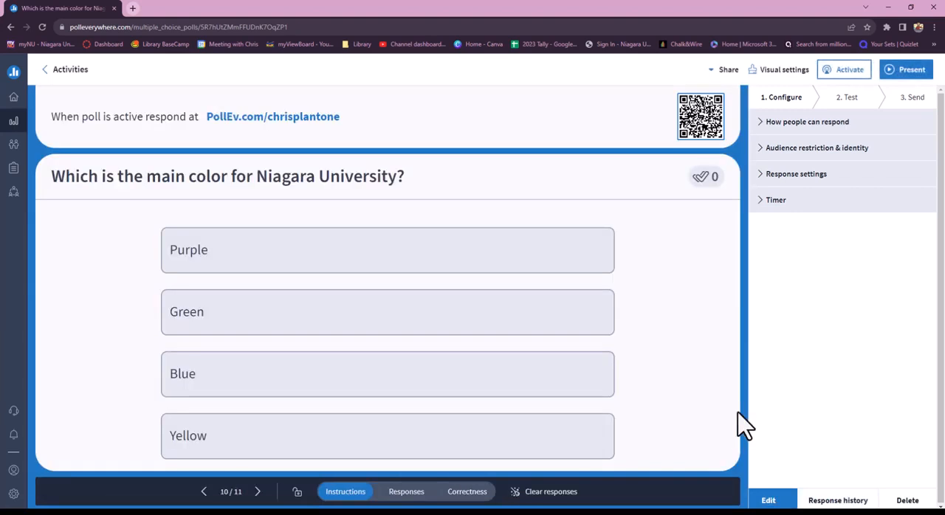
pyautogui.click(467, 496)
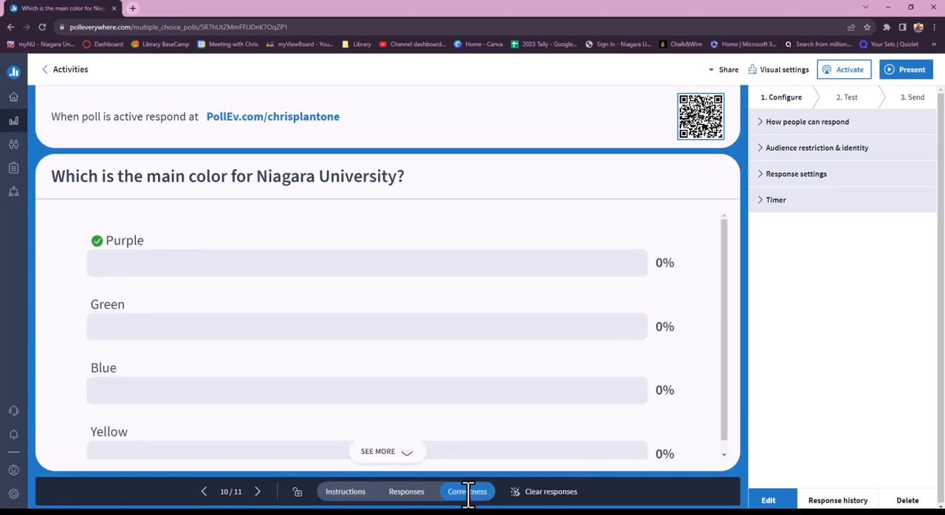
pyautogui.click(355, 493)
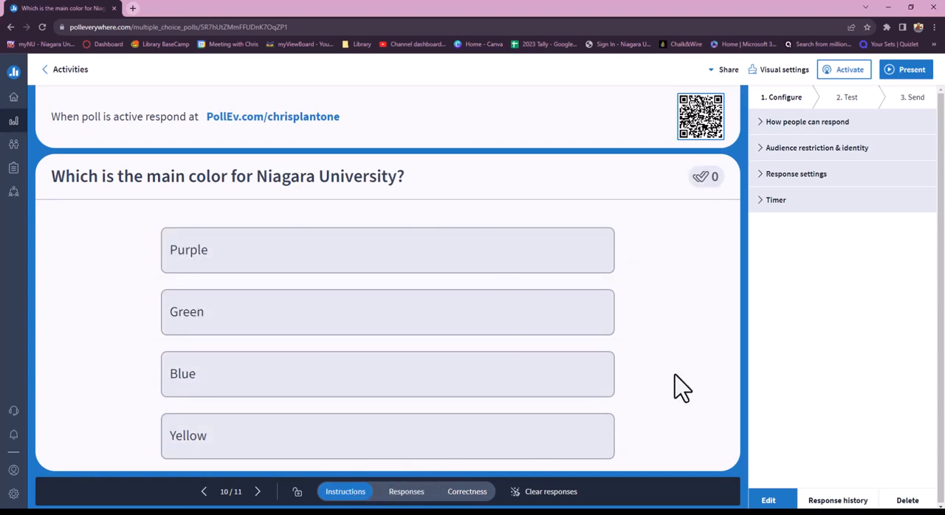
# Review how people can respond and the audience restrictions, and limit each person to one response
pyautogui.click(771, 125)
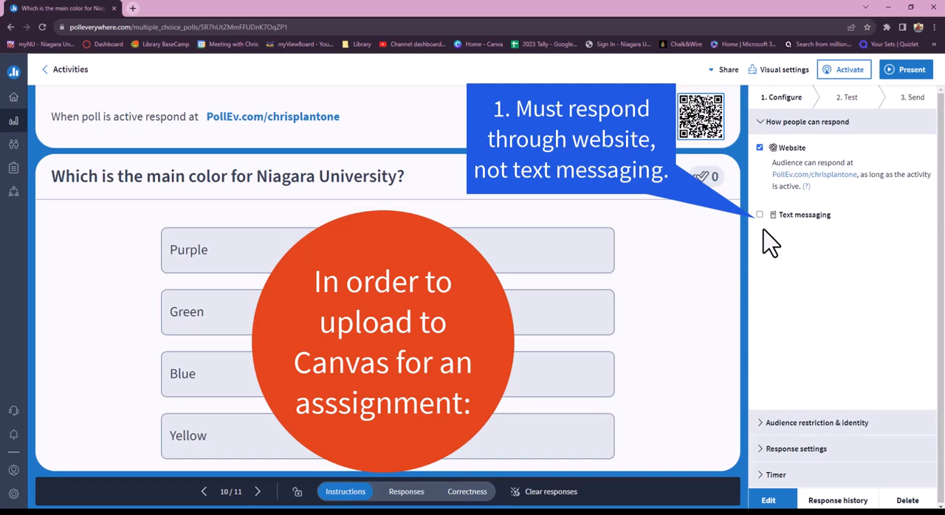
pyautogui.click(812, 423)
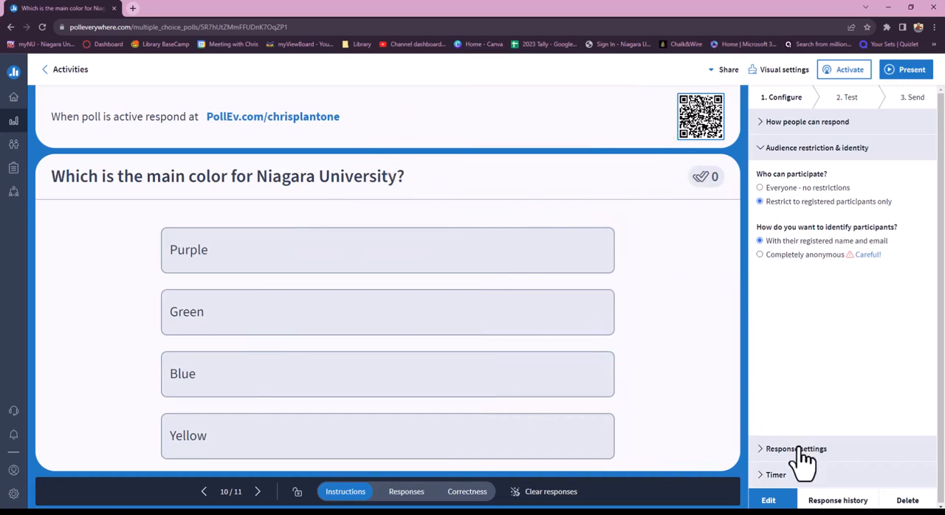
pyautogui.click(799, 448)
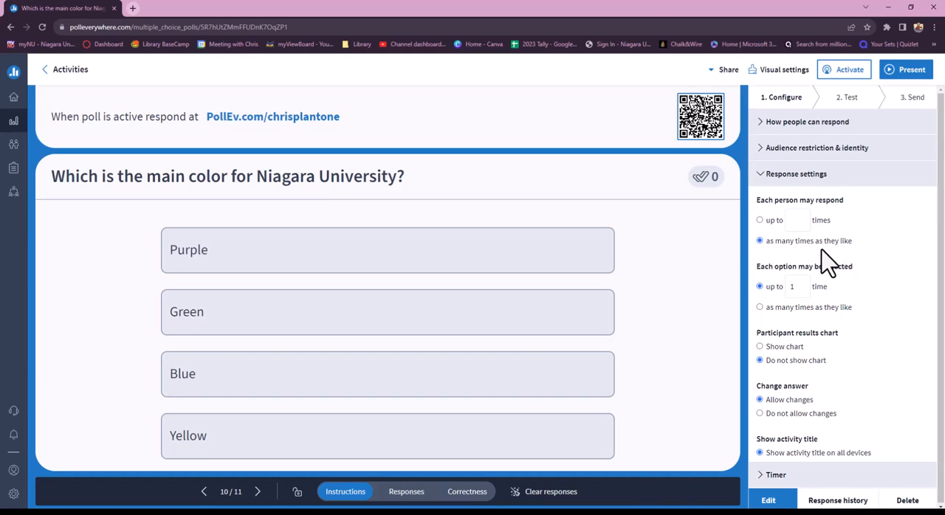
pyautogui.click(761, 220)
# Try out a 20-second response timer on the poll and turn it off again
pyautogui.click(776, 476)
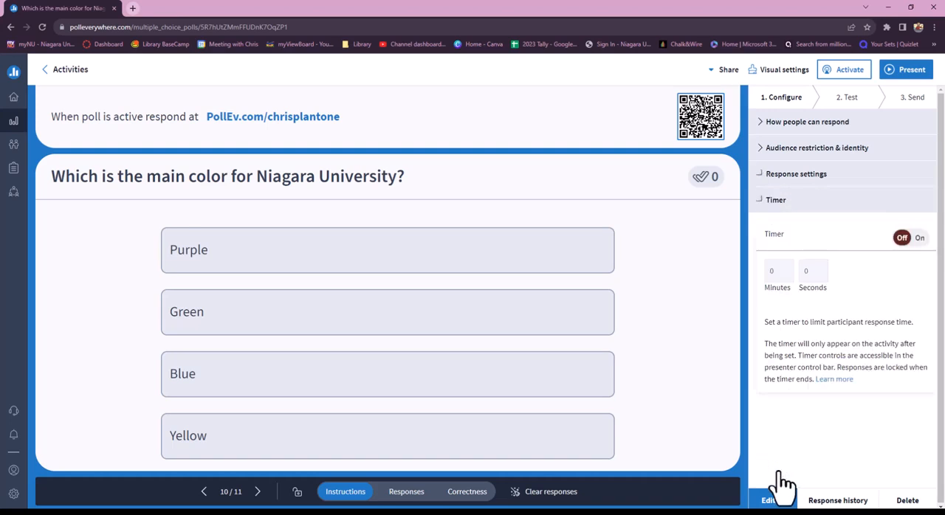
pyautogui.click(919, 238)
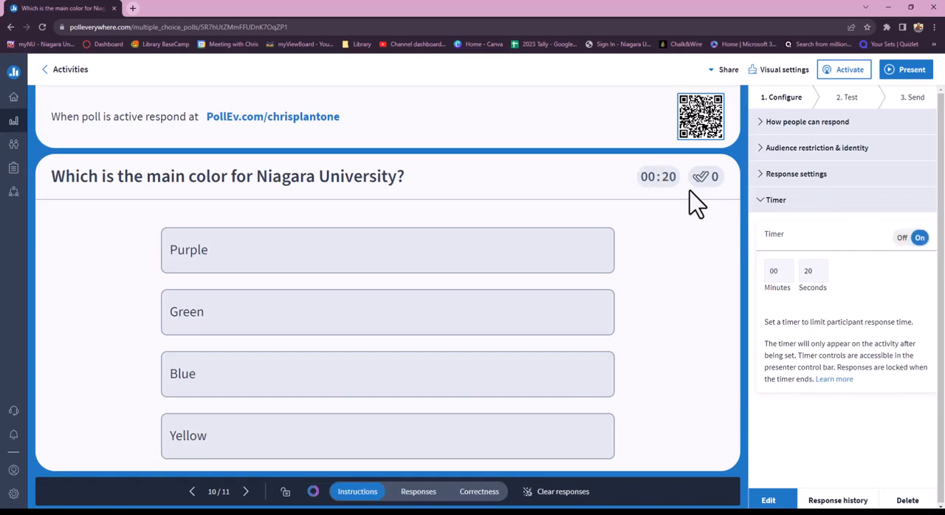
pyautogui.click(902, 238)
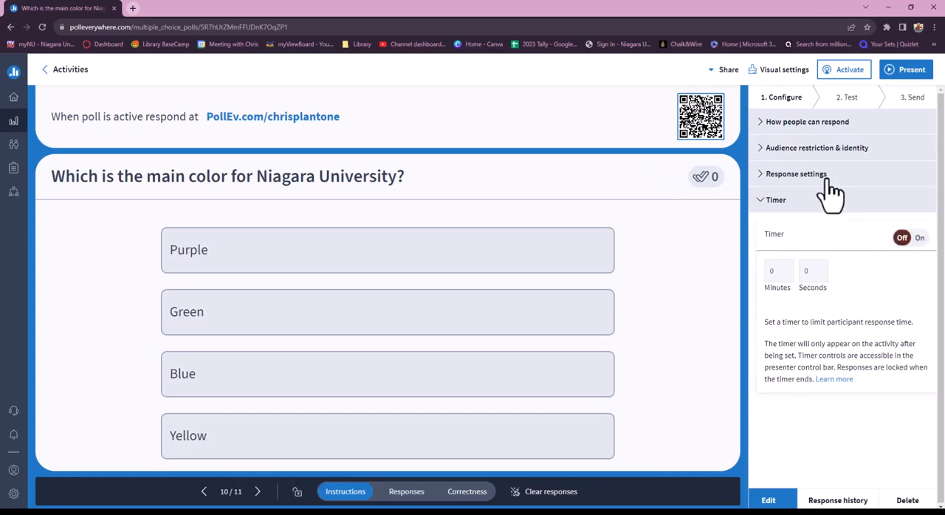
pyautogui.click(803, 203)
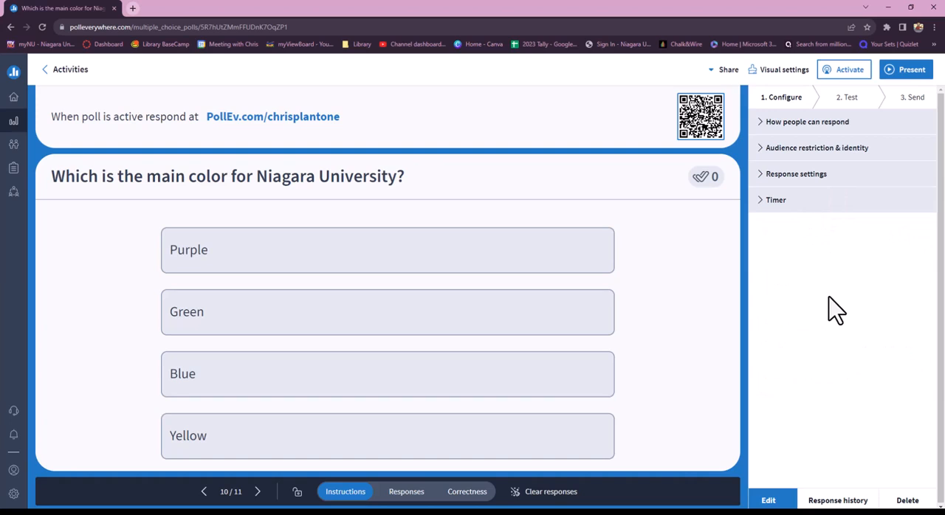
# Activate the poll for a web test and submit Green as the test answer
pyautogui.click(850, 103)
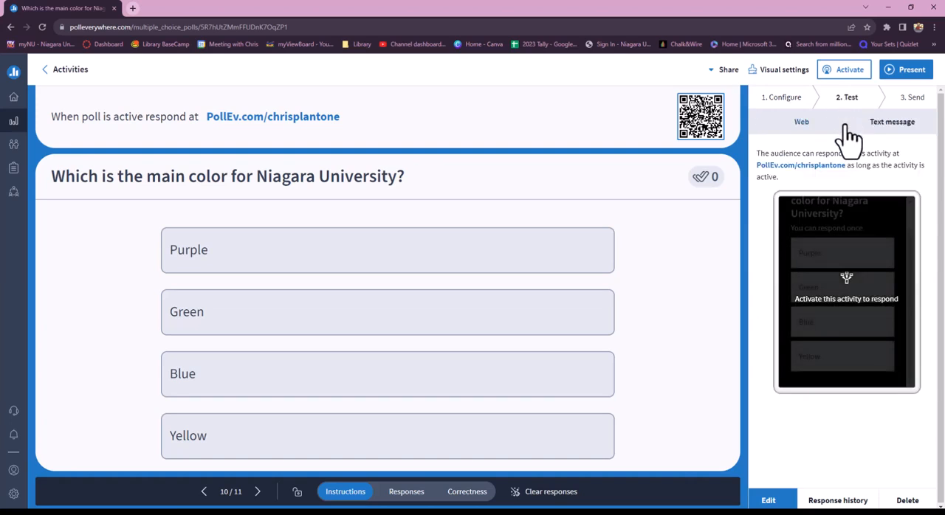
pyautogui.click(847, 77)
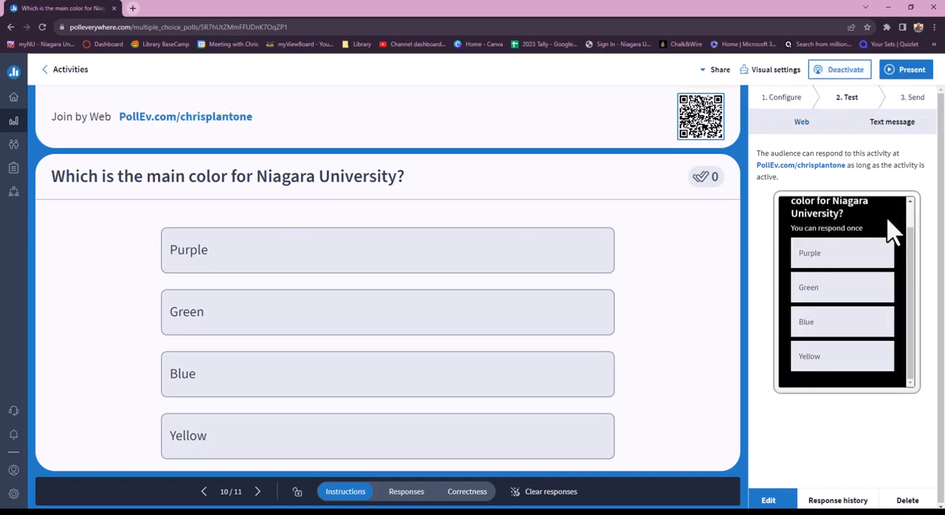
pyautogui.click(845, 290)
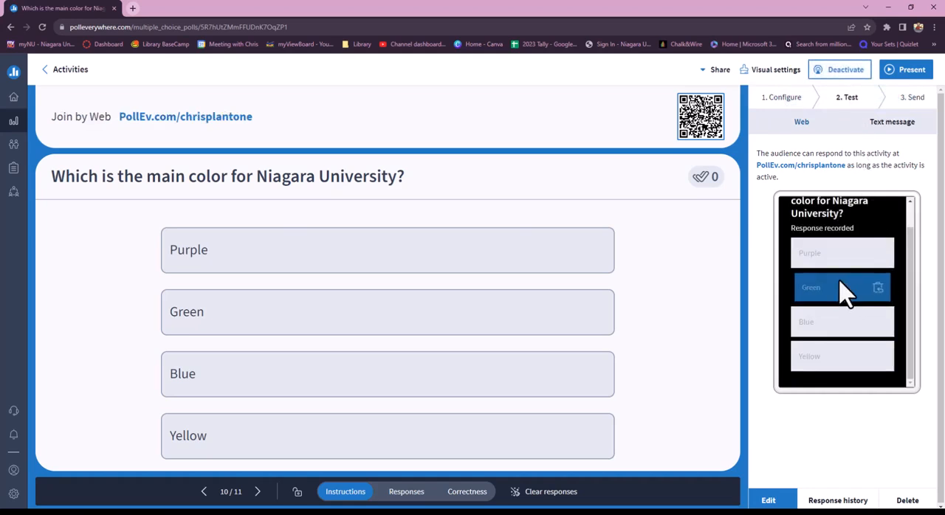
# Check the test answer in the responses and correctness views, and return to the instructions view
pyautogui.click(412, 495)
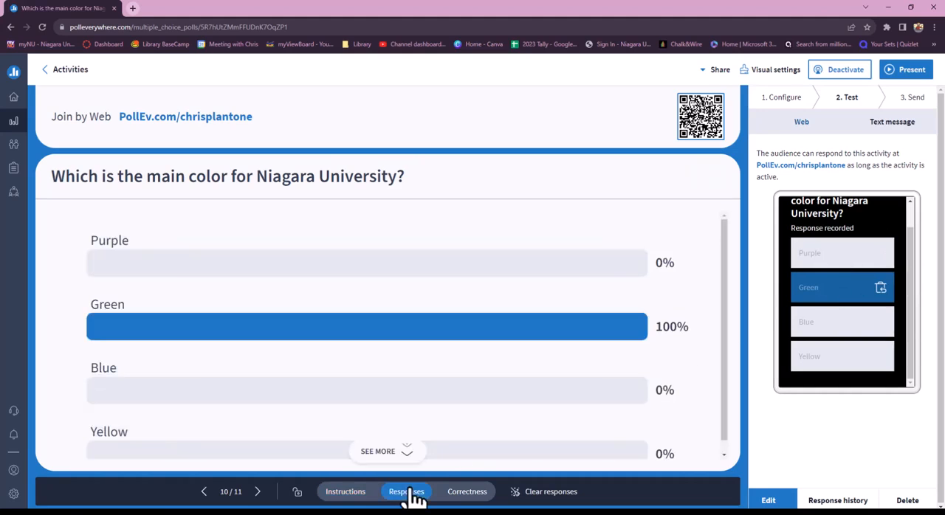
pyautogui.click(464, 498)
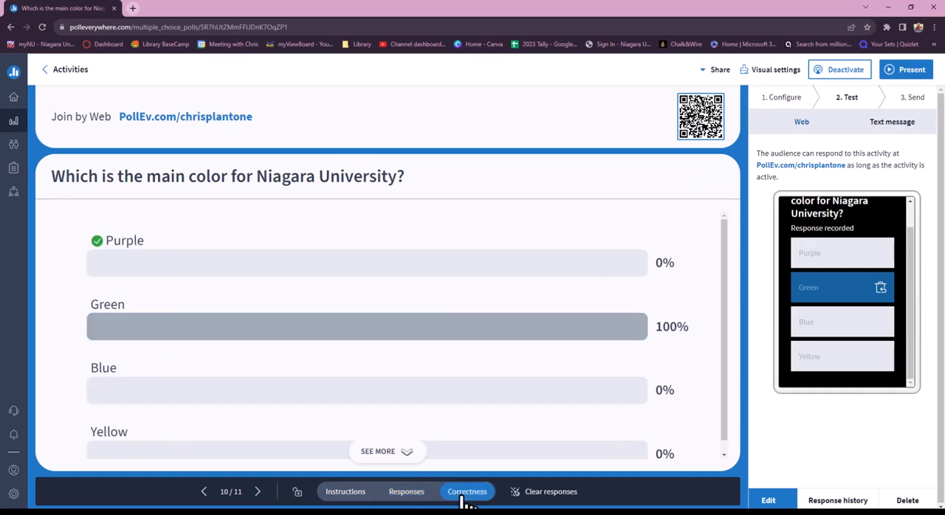
pyautogui.click(347, 496)
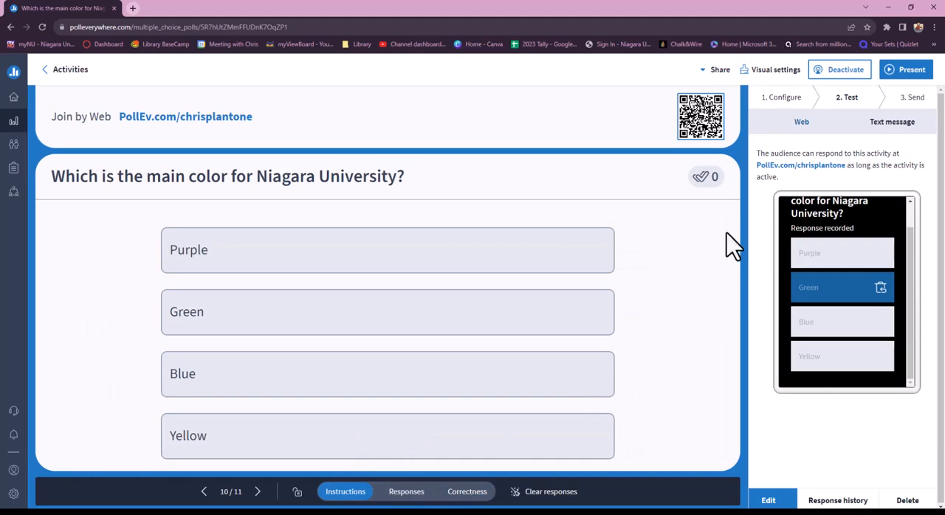
# Withdraw the Green test answer and deactivate the poll
pyautogui.click(880, 288)
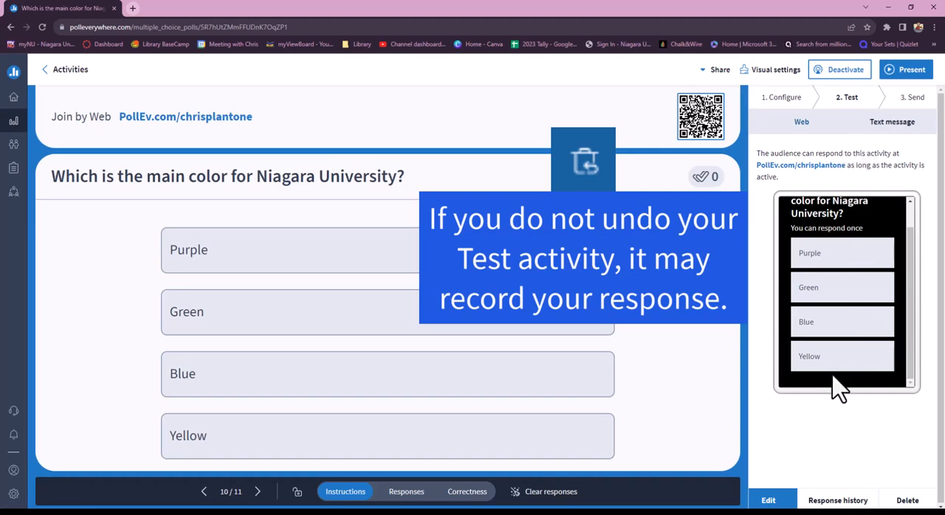
pyautogui.click(844, 70)
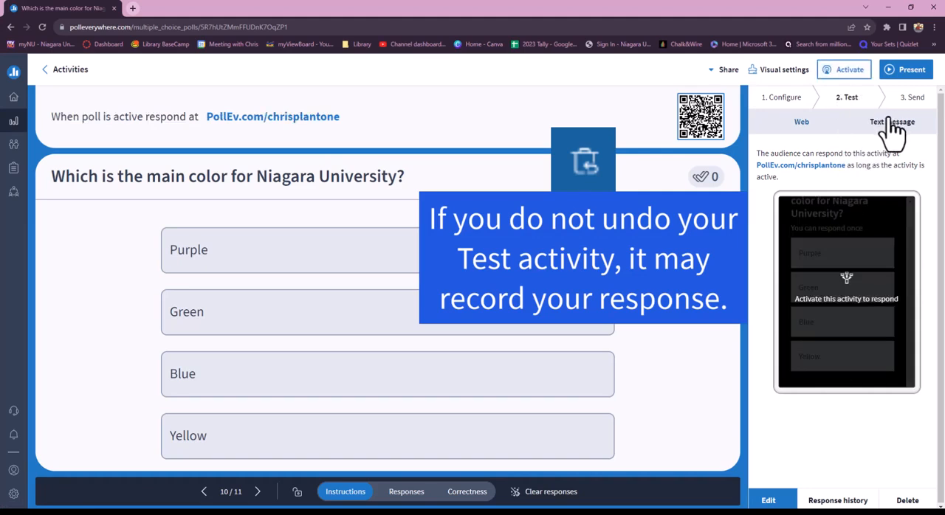
# Go to the Send stage, activate the poll, and copy its web response address
pyautogui.click(912, 98)
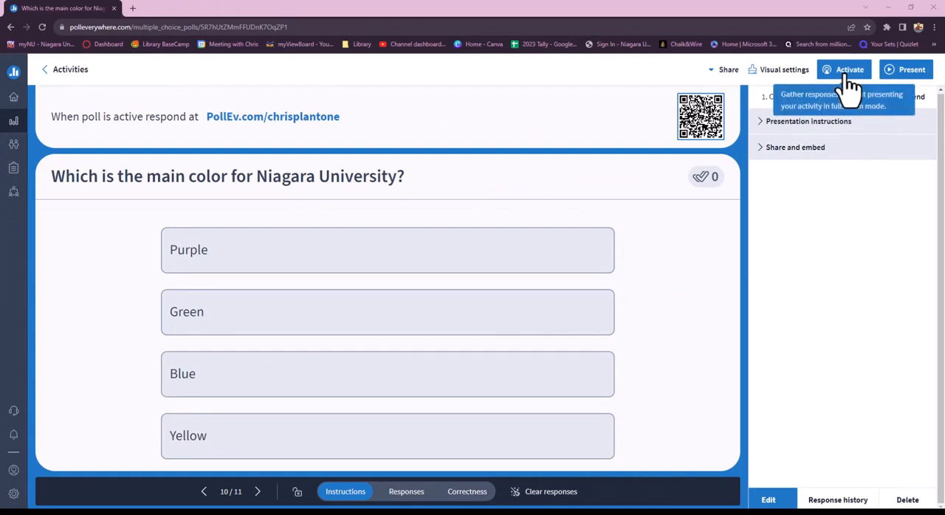
pyautogui.click(849, 80)
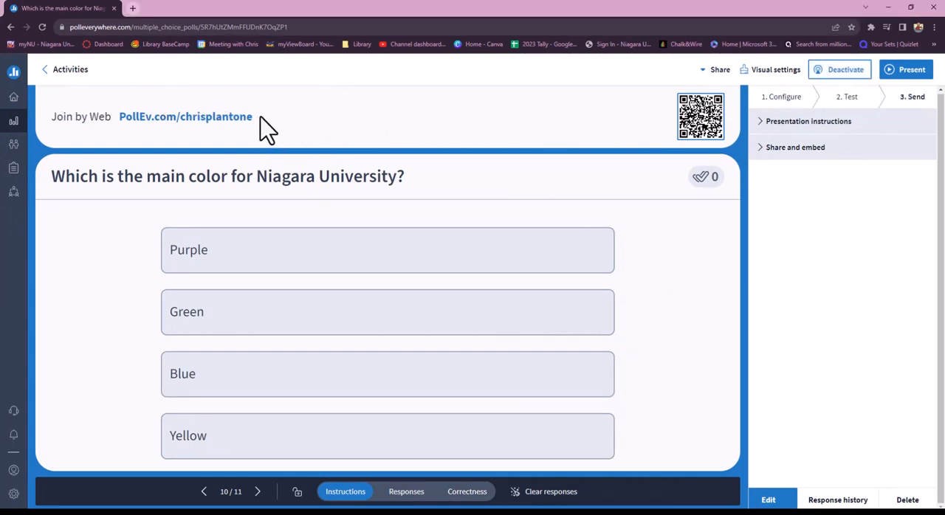
pyautogui.moveTo(255, 116); pyautogui.dragTo(129, 124)
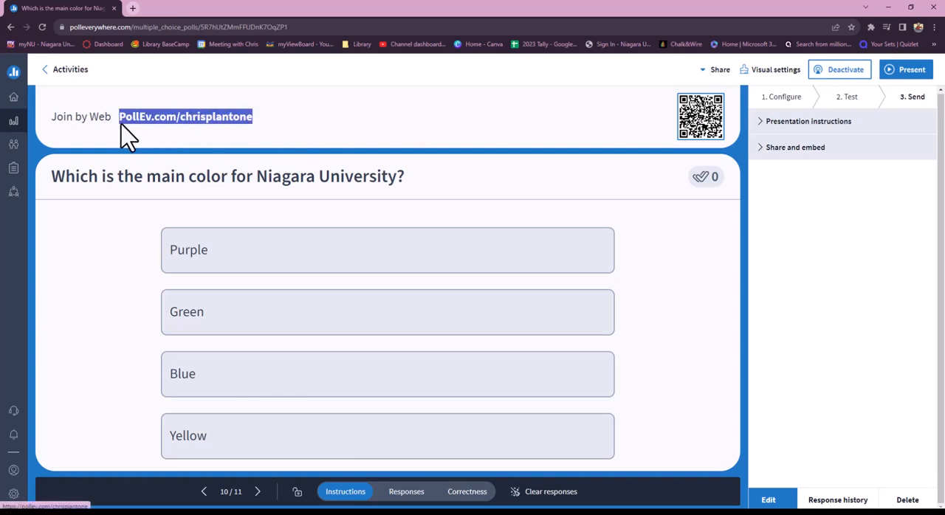
pyautogui.rightClick(152, 116)
pyautogui.click(201, 195)
# Switch to Microsoft Edge and open the copied poll response address
pyautogui.hotkey('alt', 'Tab')
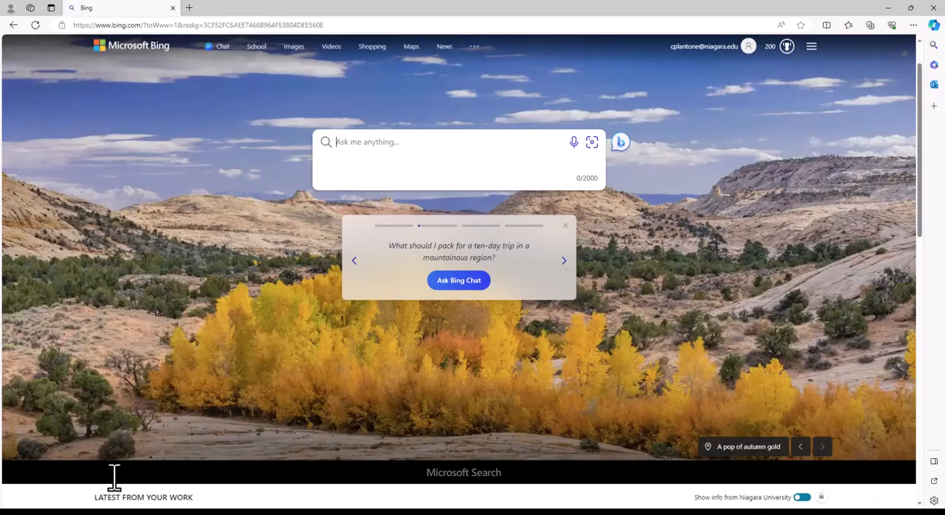
pyautogui.click(300, 25)
pyautogui.write('pollev.com/chrisplantone')
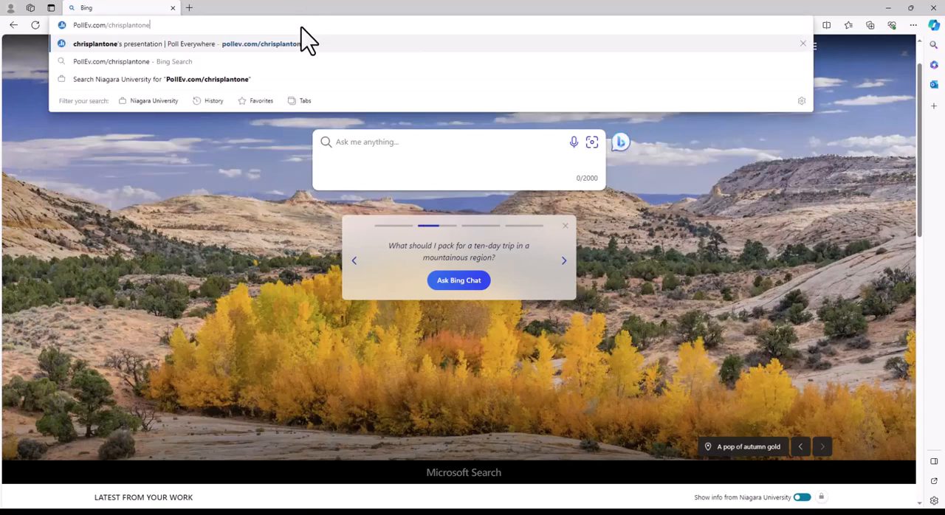
pyautogui.press('Return')
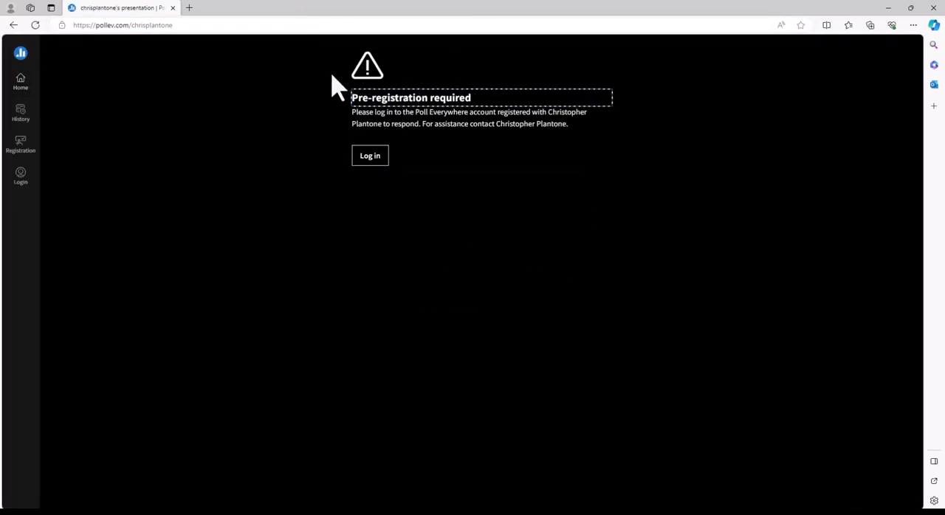
# Log in to Poll Everywhere with the registered participant's e-mail through the Niagara University single sign-on
pyautogui.click(371, 162)
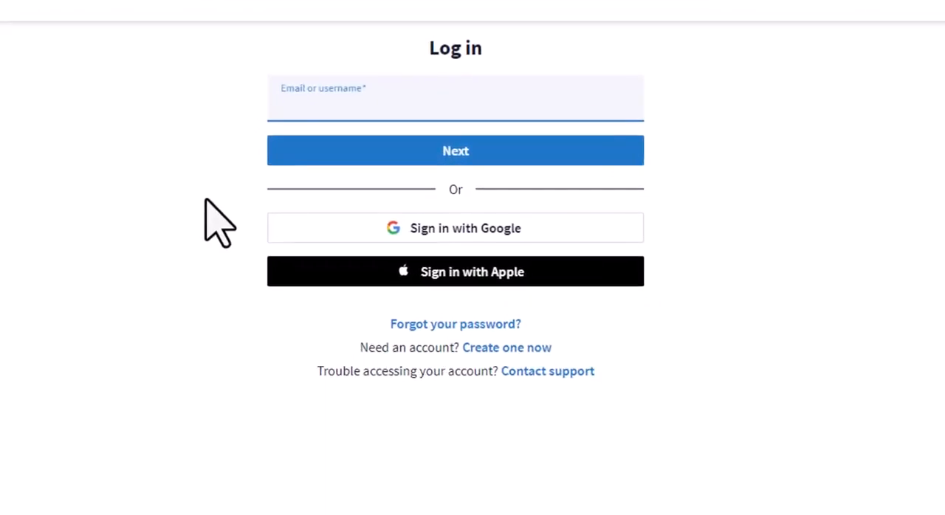
pyautogui.click(325, 100)
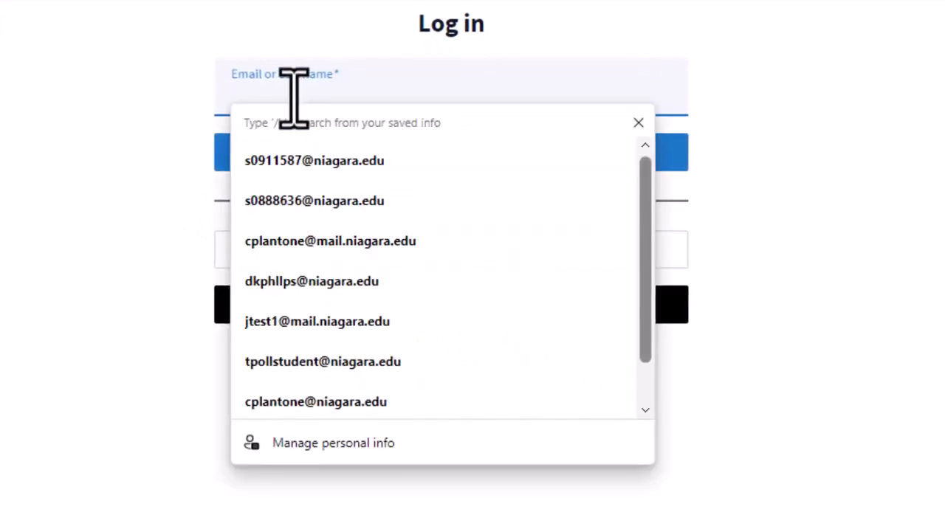
pyautogui.click(383, 244)
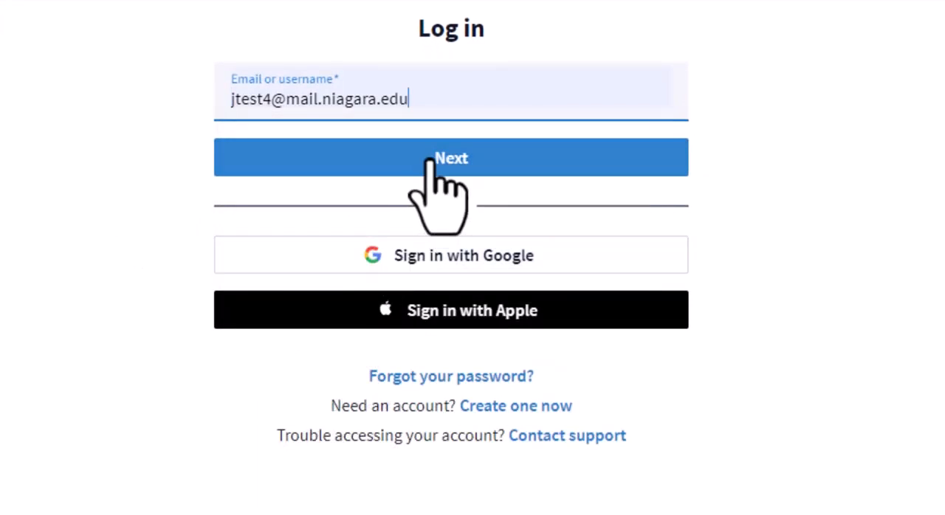
pyautogui.click(429, 160)
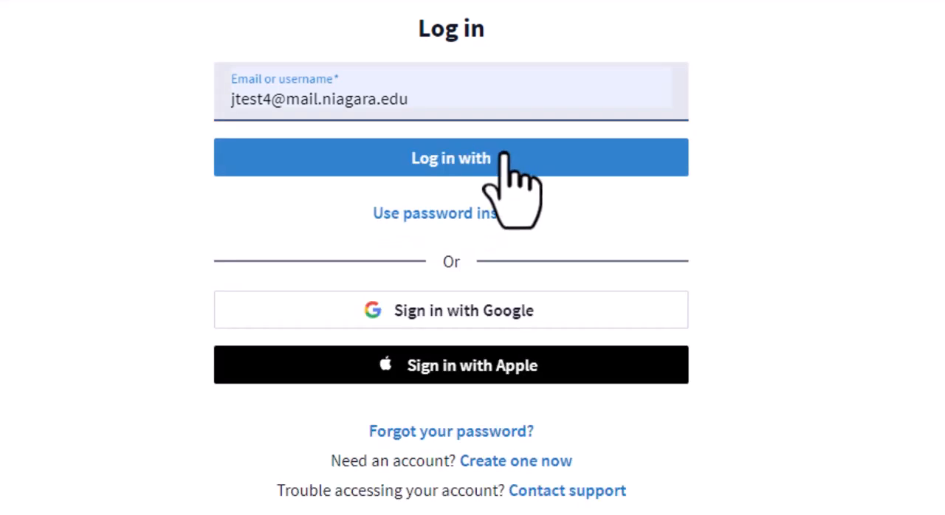
pyautogui.click(505, 158)
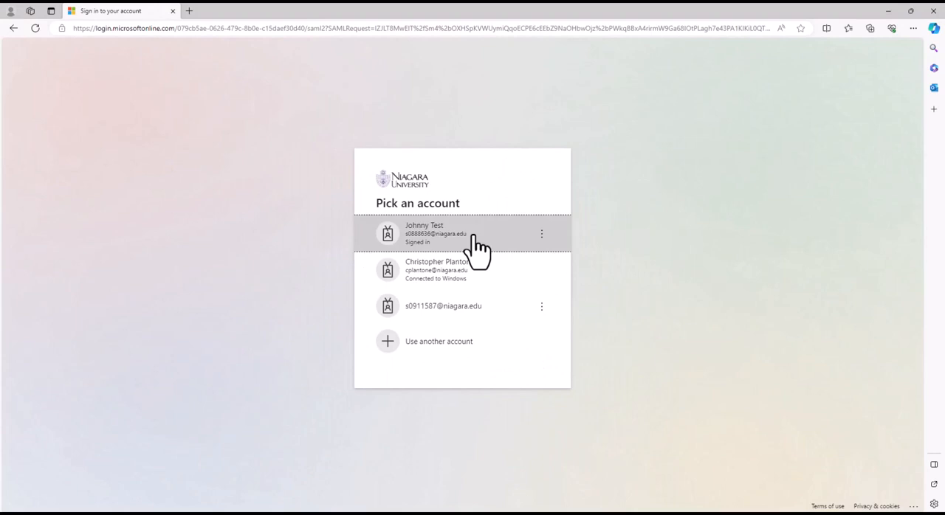
pyautogui.click(476, 245)
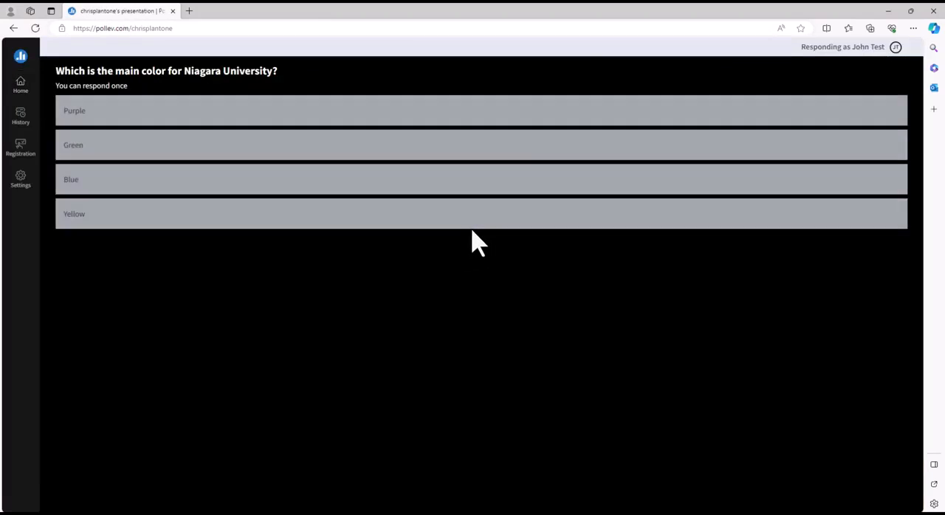
# Answer the poll with Purple, and deactivate the poll back in the presenter's browser window
pyautogui.click(318, 118)
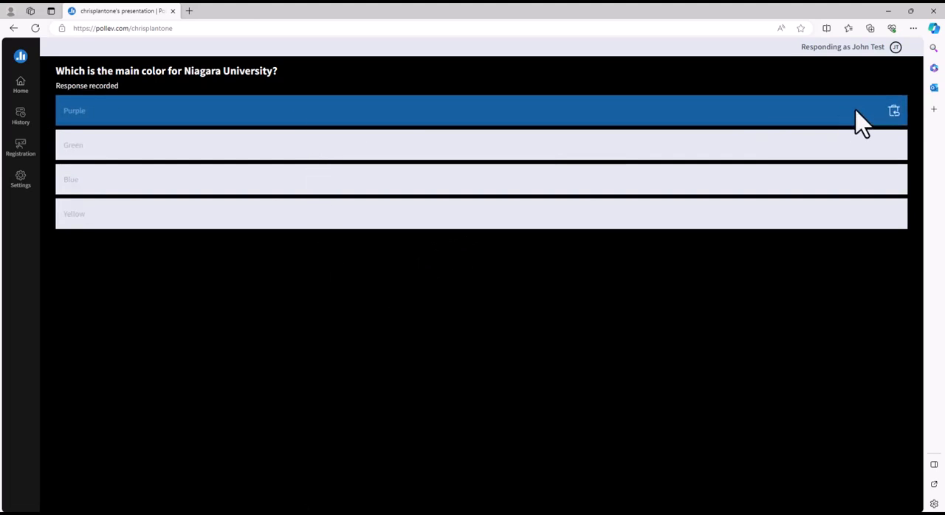
pyautogui.click(888, 10)
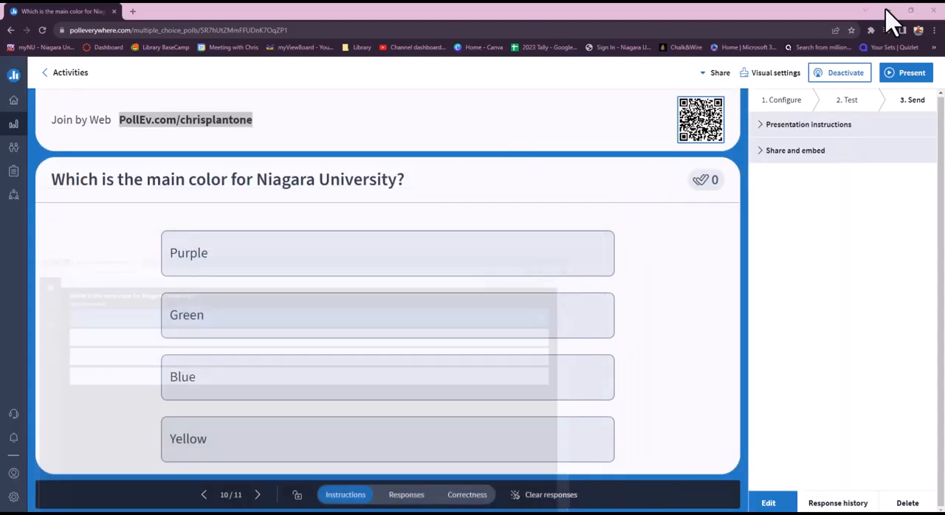
pyautogui.click(855, 79)
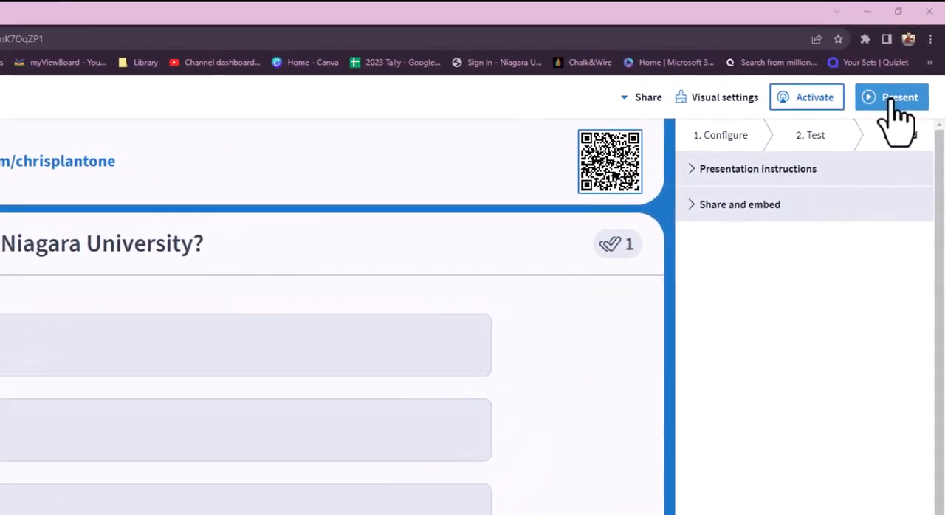
# Present the poll full screen, and bring up the participant's Microsoft Edge window maximized over it
pyautogui.click(890, 114)
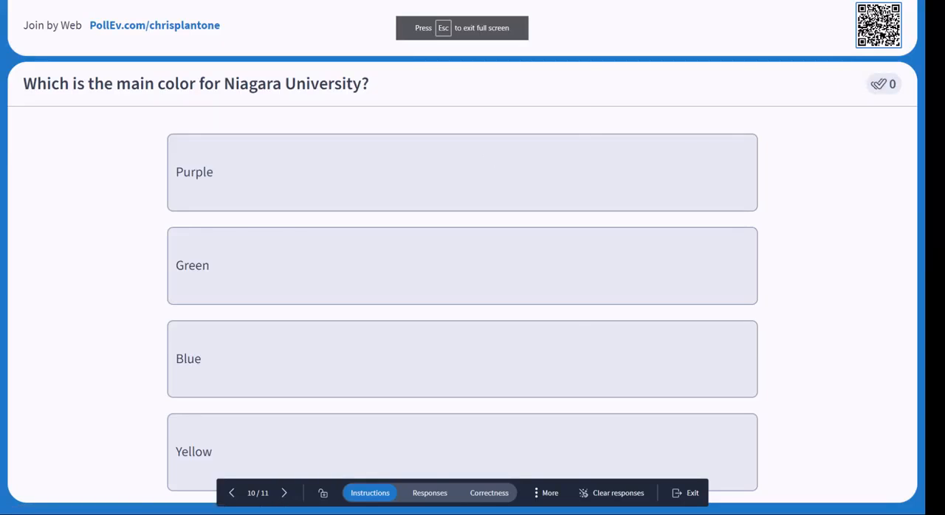
pyautogui.moveTo(0, 127); pyautogui.dragTo(496, 90)
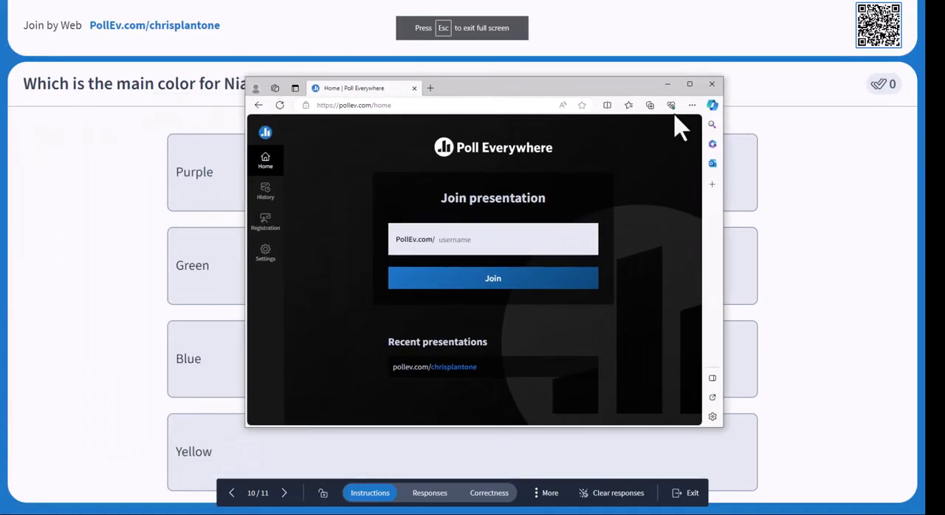
pyautogui.click(695, 84)
# Join the presentation using the presenter's username and answer the poll with Purple
pyautogui.click(432, 153)
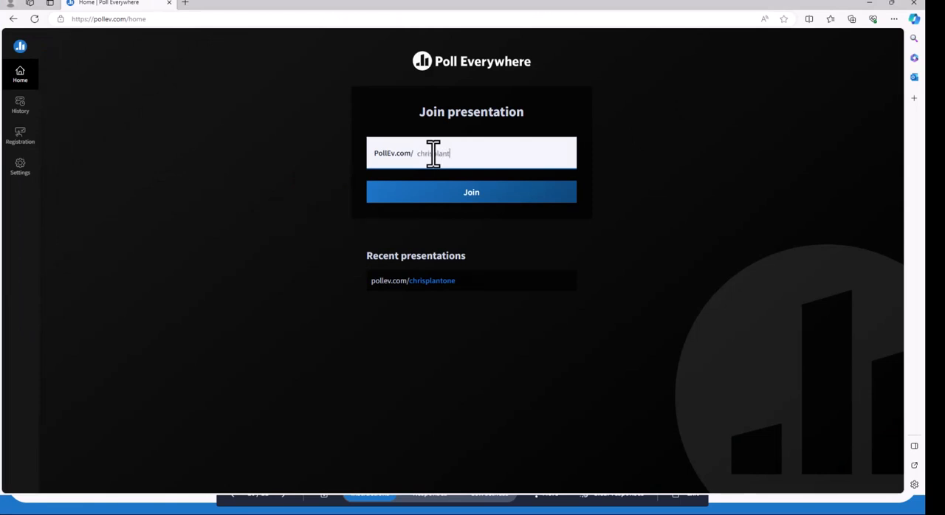
pyautogui.click(438, 194)
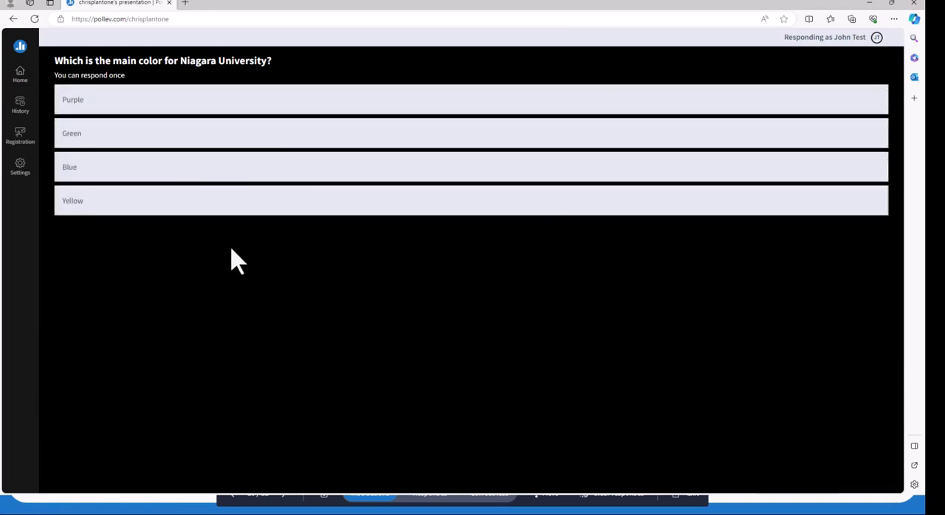
pyautogui.click(160, 107)
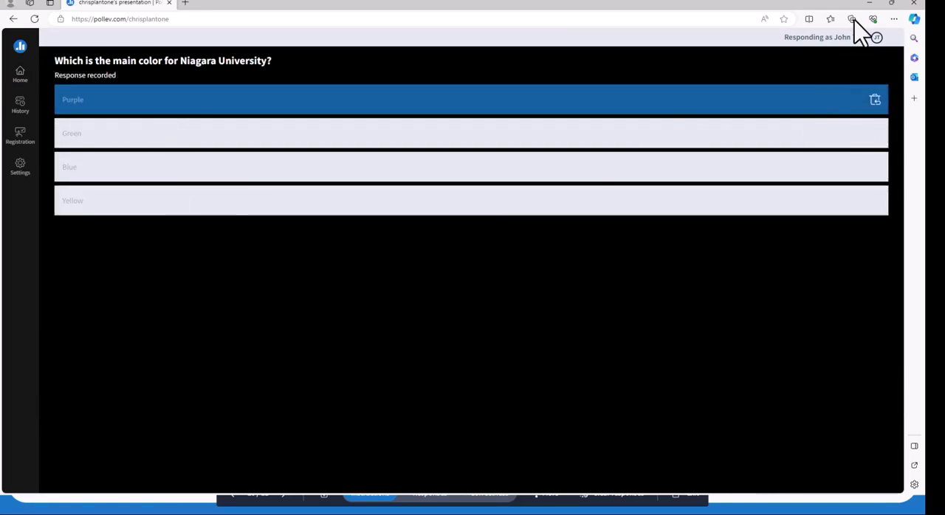
# Return to the full-screen presentation, check the responses and correctness views, and exit the presentation
pyautogui.click(869, 3)
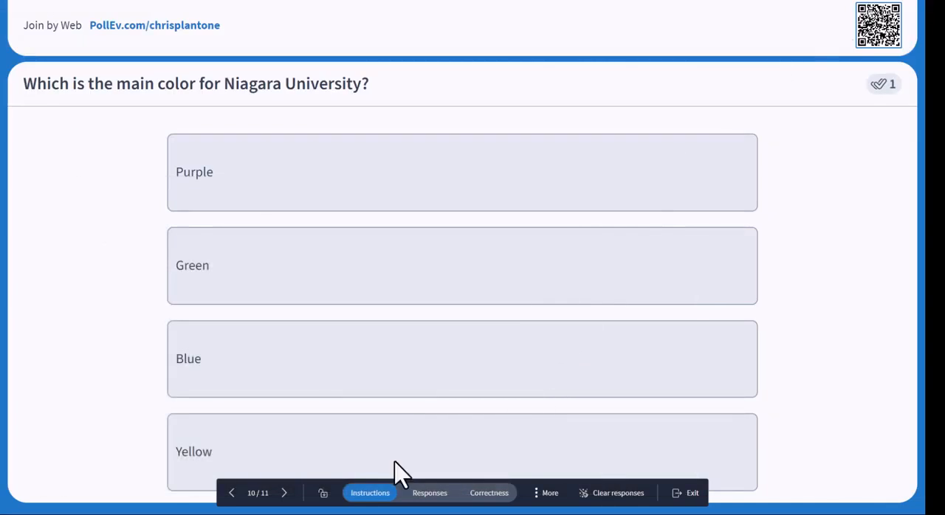
pyautogui.click(433, 493)
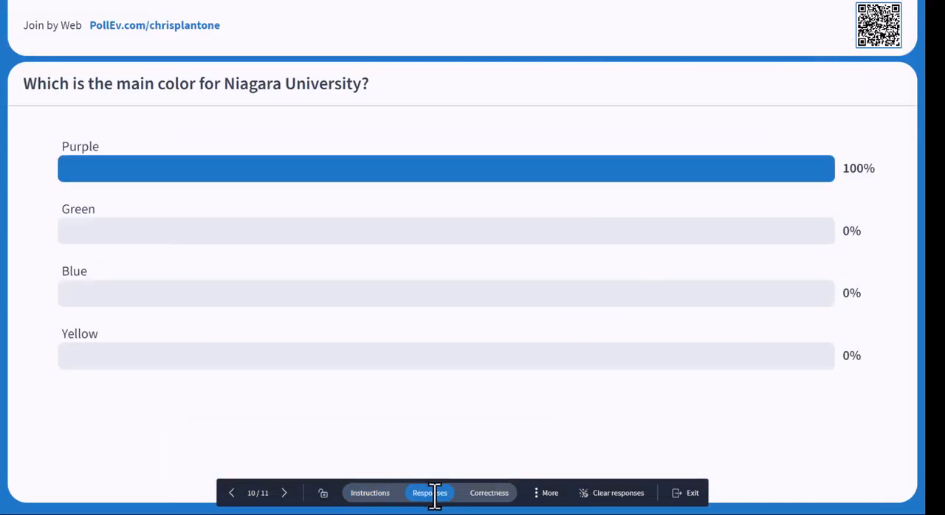
pyautogui.click(491, 501)
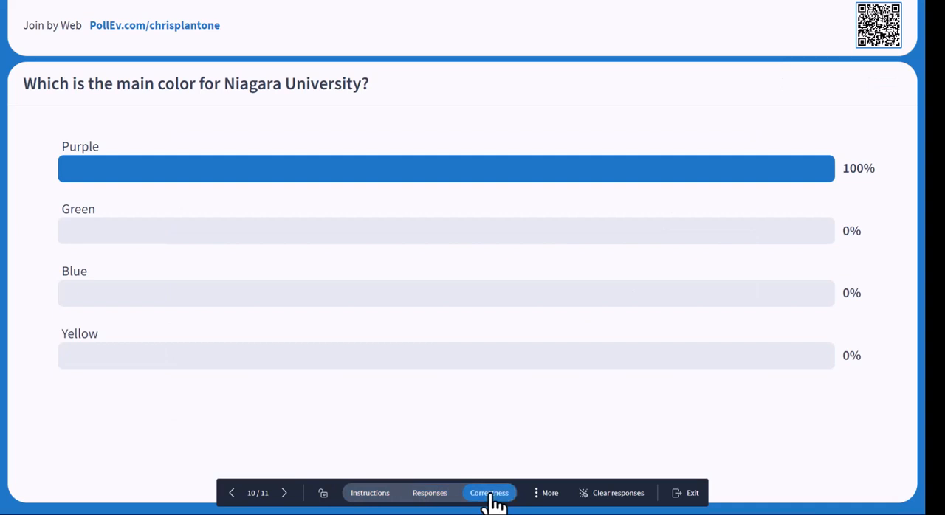
pyautogui.click(694, 496)
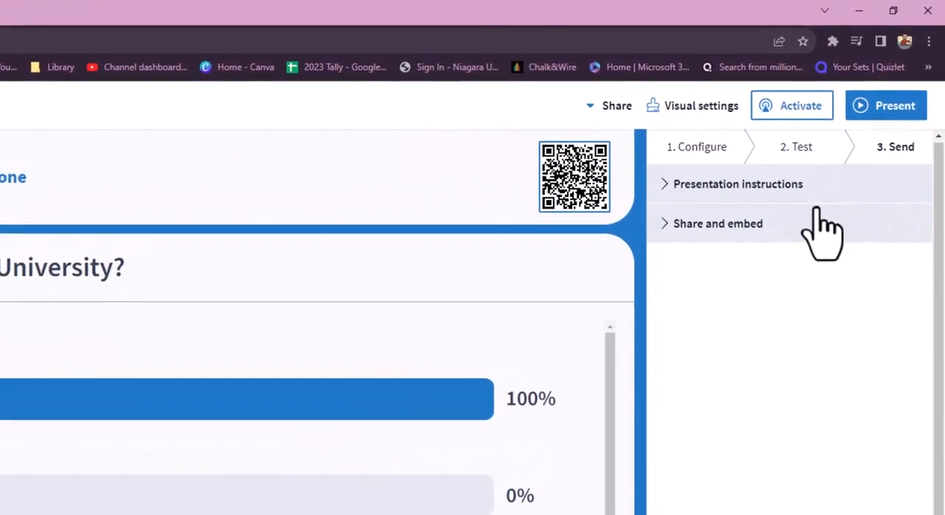
# Show the poll's sharing and embedding options, and lock the poll against further responses
pyautogui.click(778, 220)
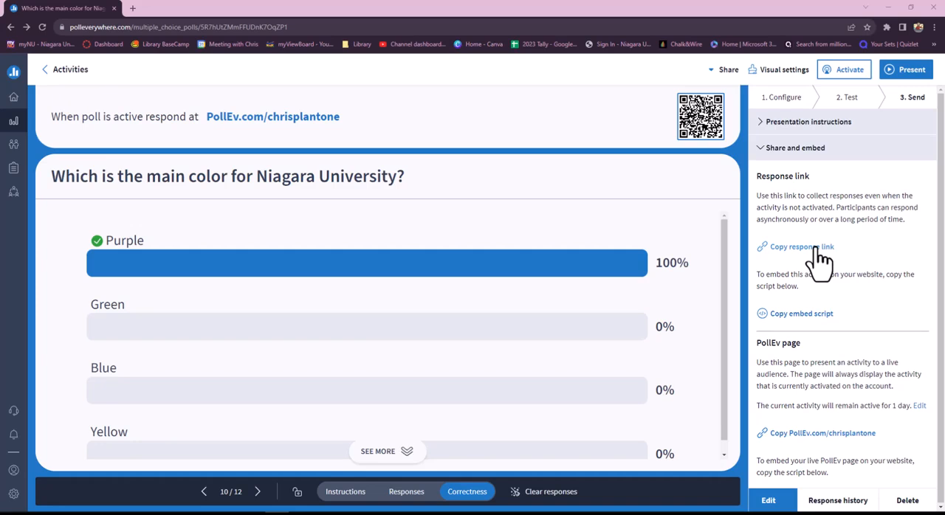
pyautogui.click(295, 492)
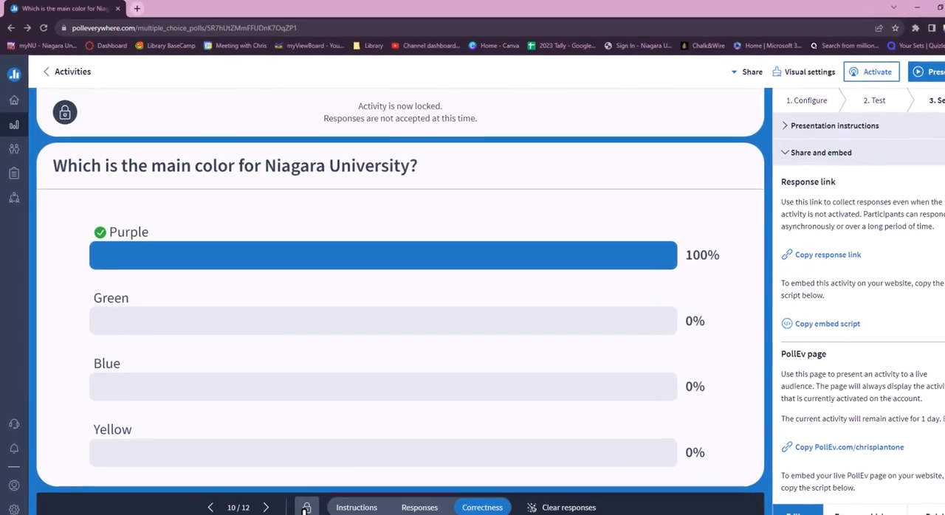